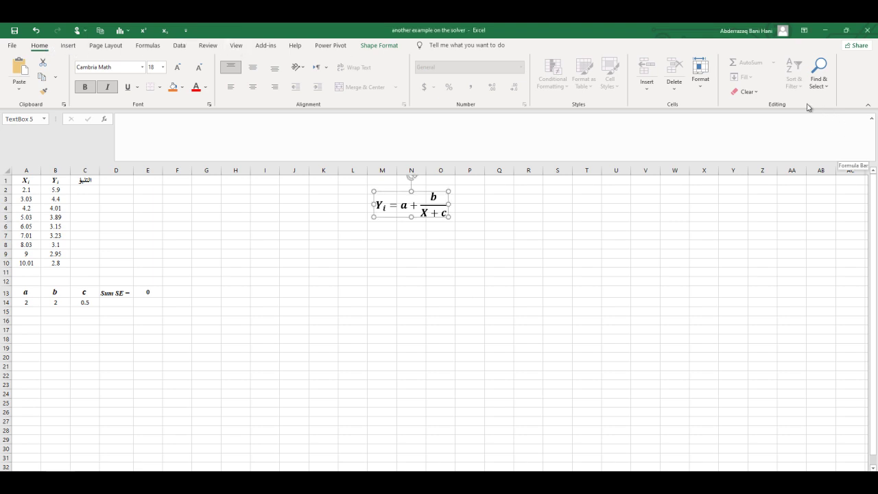
pyautogui.click(181, 47)
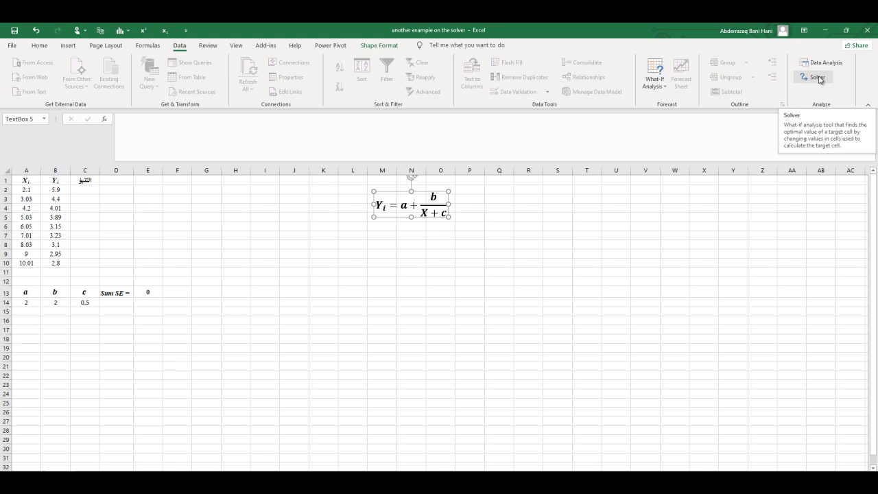
pyautogui.click(661, 246)
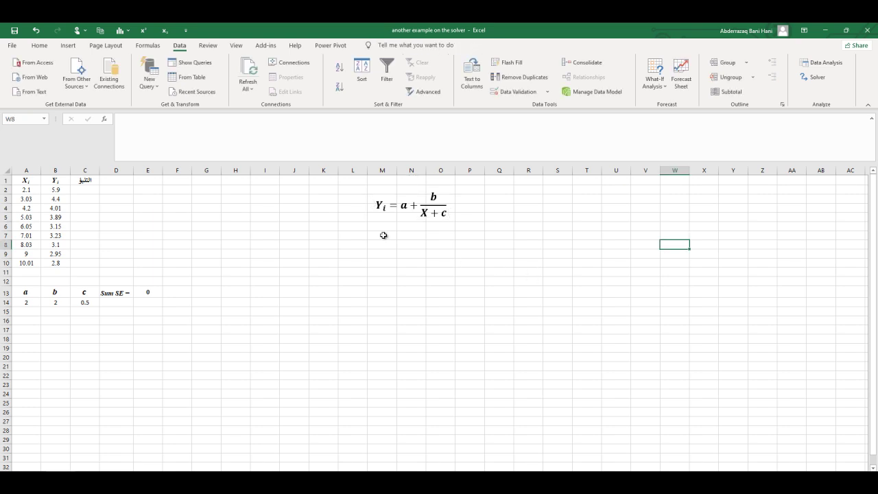
# - Replace the X in the denominator of the Yi equation with x subscript i, using a subscript structure
pyautogui.click(416, 217)
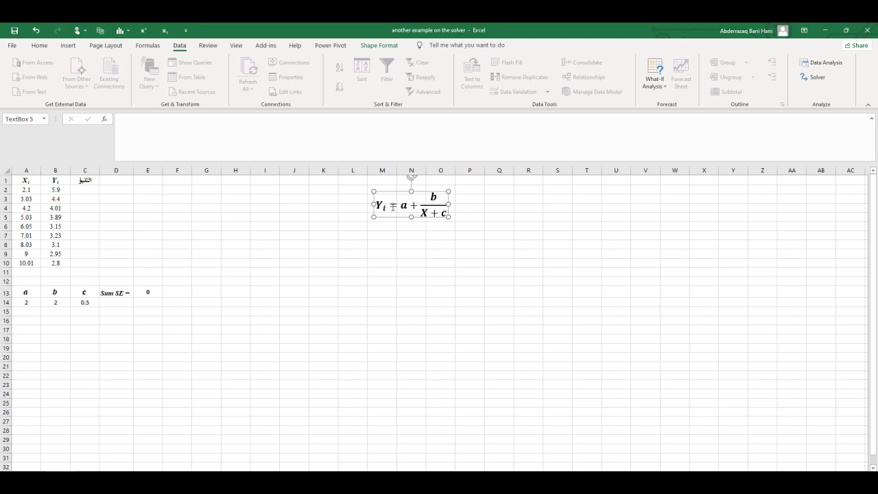
pyautogui.doubleClick(426, 213)
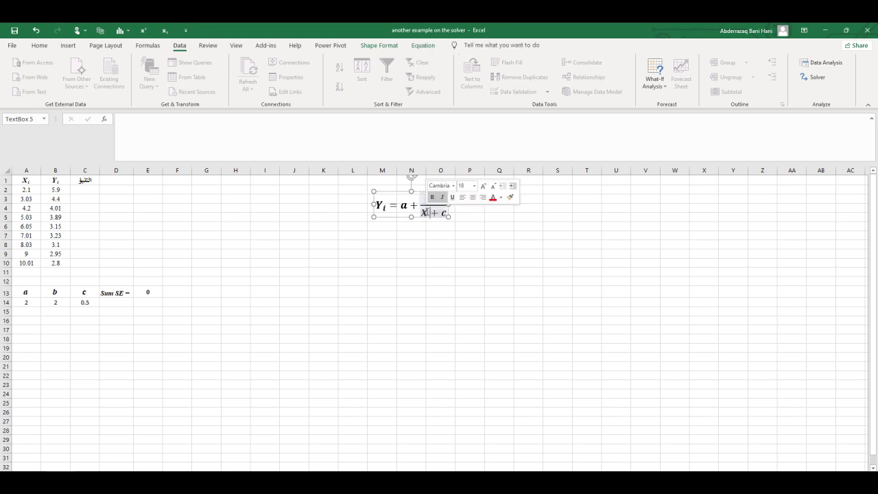
pyautogui.click(426, 213)
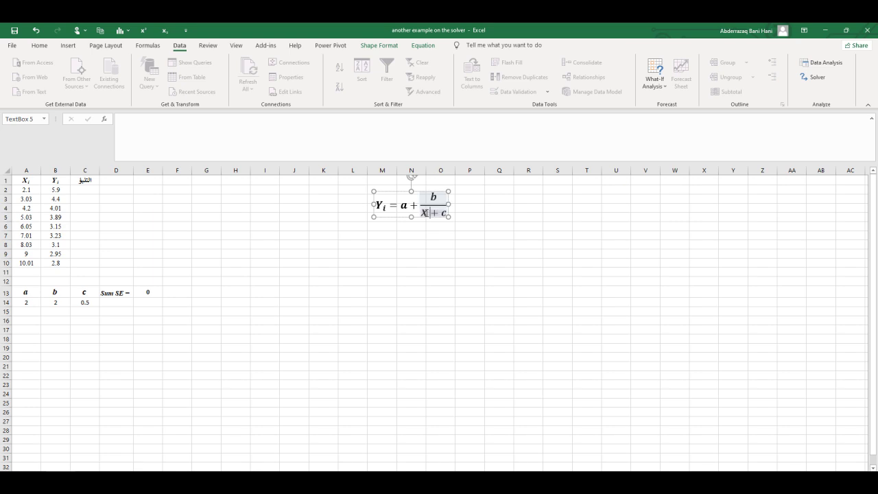
pyautogui.click(423, 46)
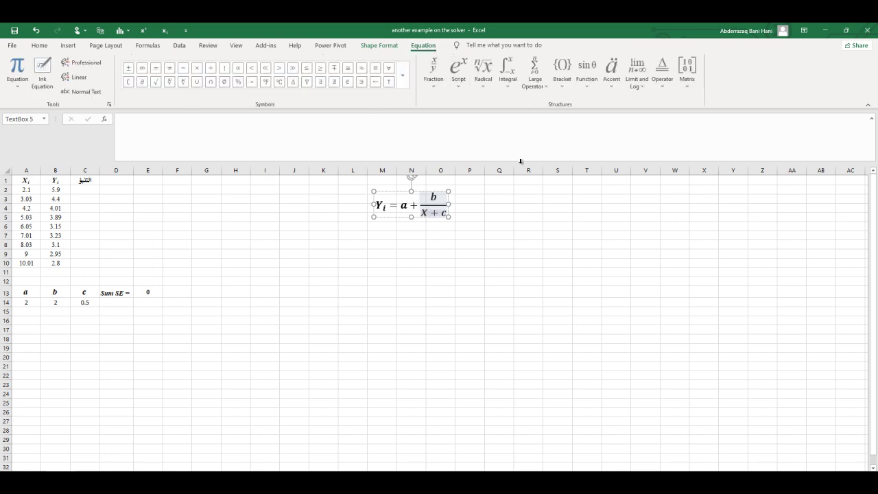
pyautogui.click(457, 72)
pyautogui.click(506, 137)
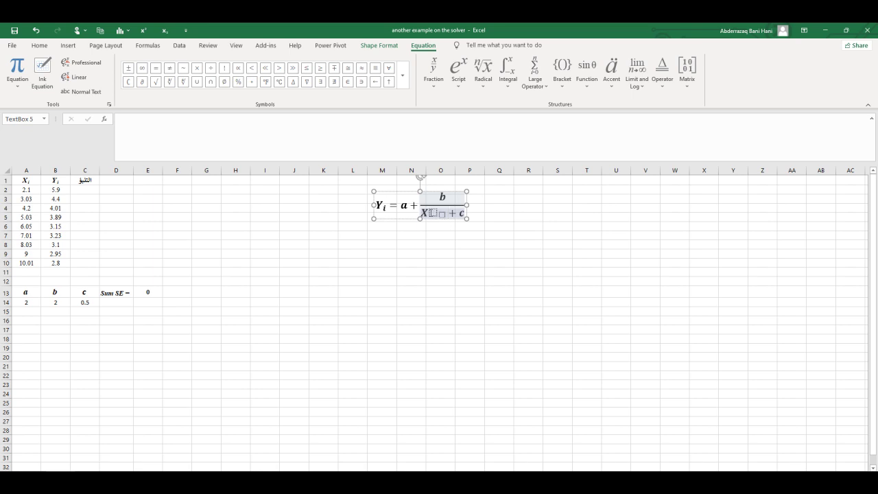
pyautogui.doubleClick(424, 213)
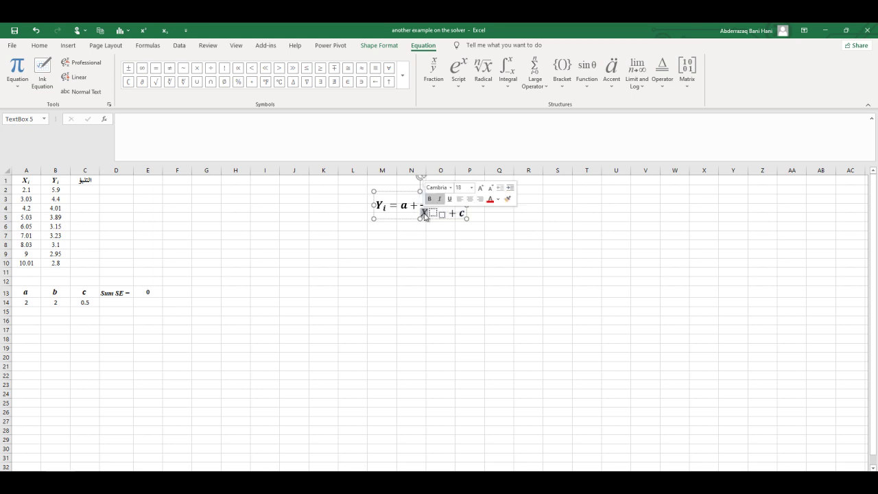
pyautogui.press('BackSpace')
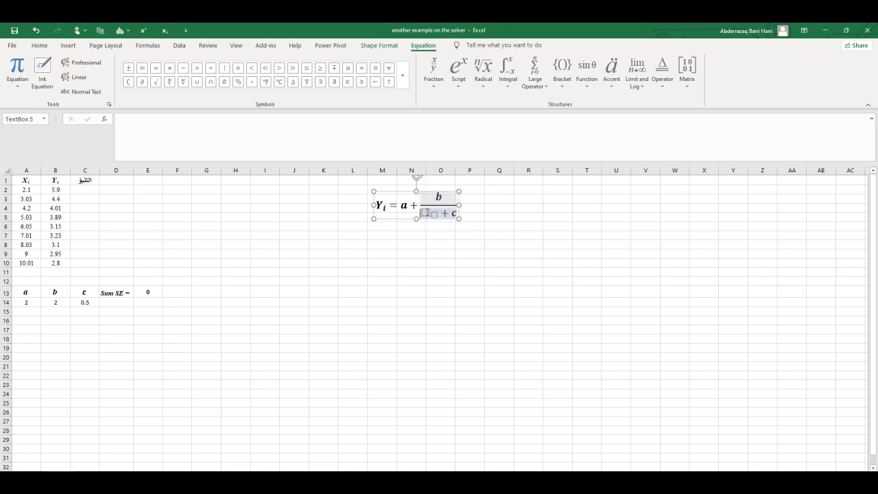
pyautogui.write('x')
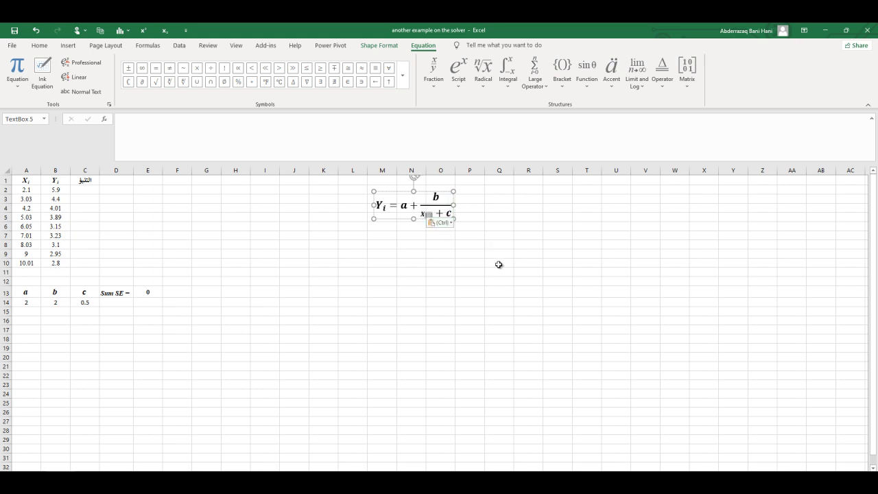
pyautogui.click(558, 255)
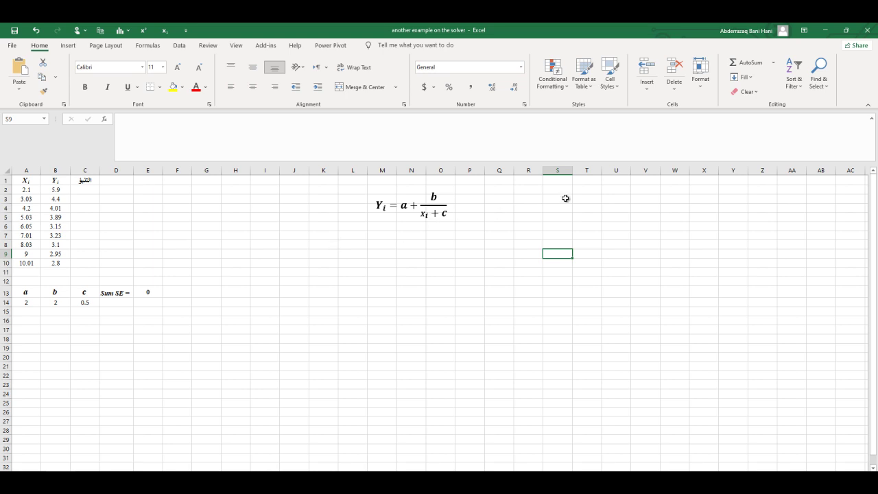
pyautogui.click(180, 46)
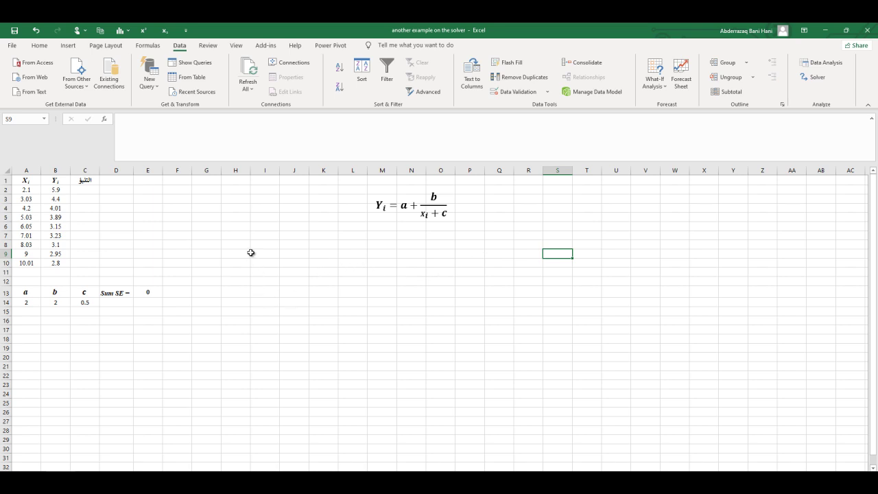
pyautogui.click(180, 244)
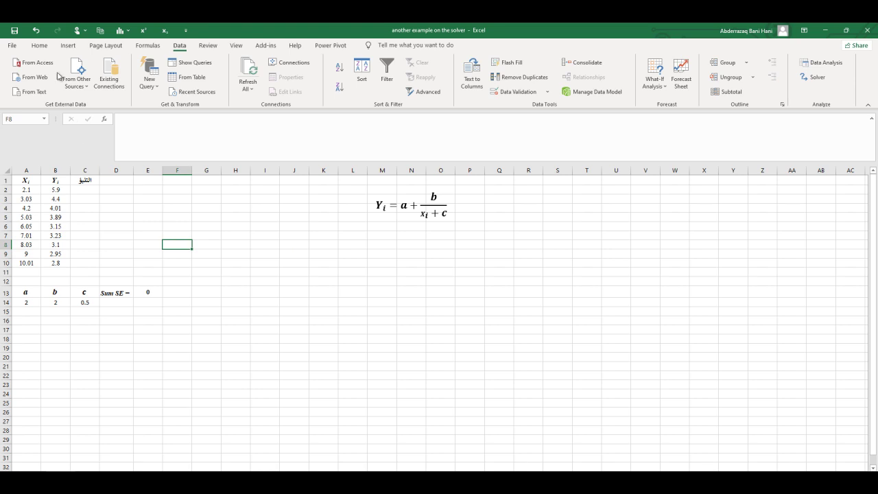
pyautogui.click(39, 45)
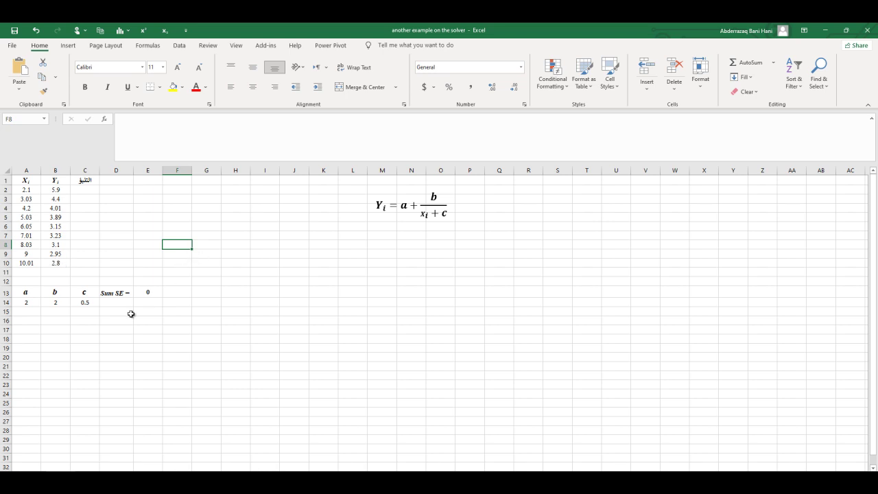
pyautogui.click(28, 302)
pyautogui.moveTo(28, 303); pyautogui.dragTo(82, 302)
pyautogui.click(140, 339)
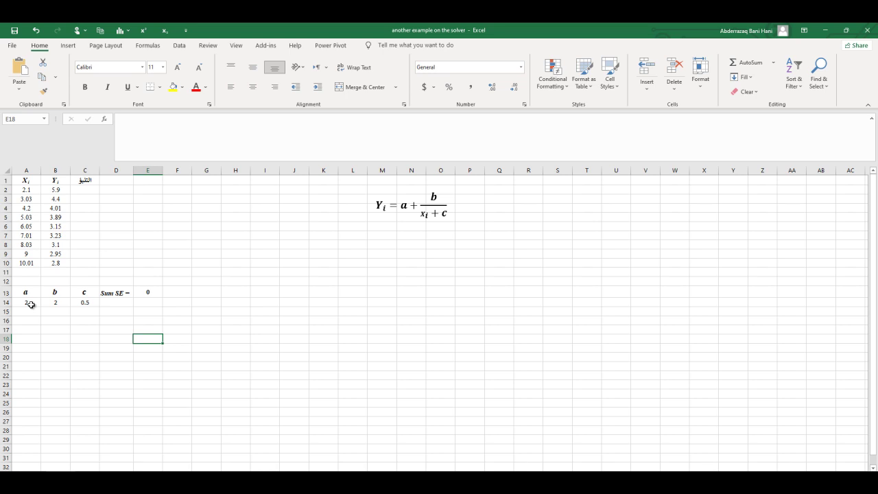
# - Enter the prediction formula =$A$14+$B$14/(A2+$C$14) in cell C2, with absolute references to the parameters a, b and c
pyautogui.click(86, 191)
pyautogui.write('=')
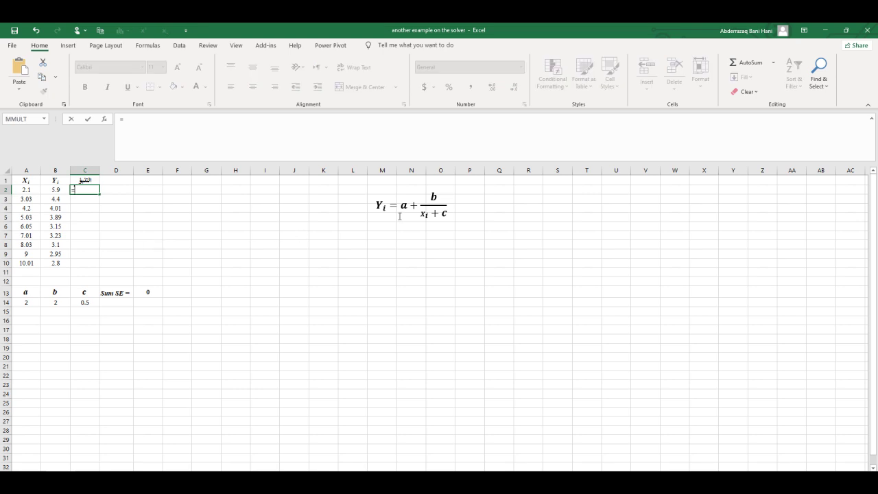
pyautogui.click(30, 303)
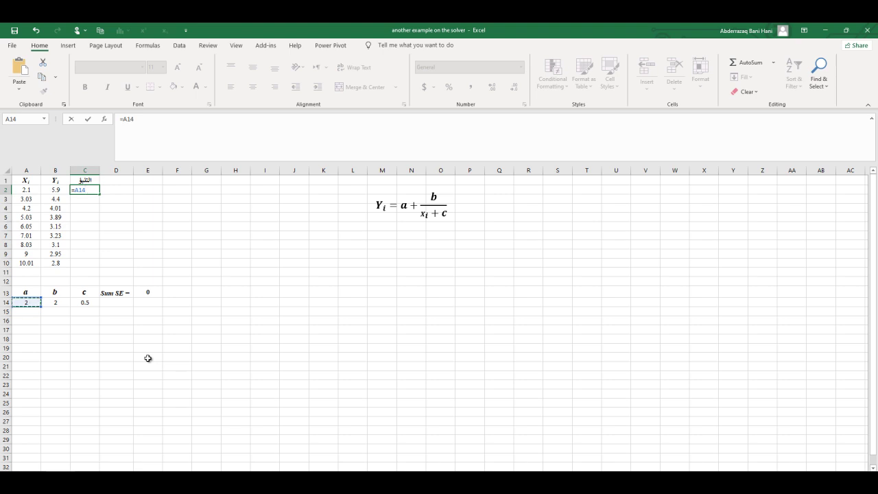
pyautogui.press('F4')
pyautogui.write('+')
pyautogui.click(59, 300)
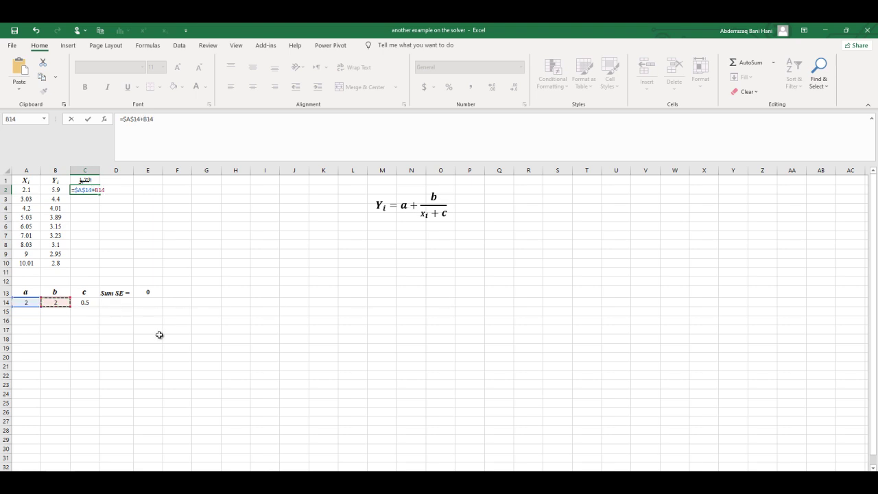
pyautogui.press('F4')
pyautogui.write('/(')
pyautogui.click(28, 190)
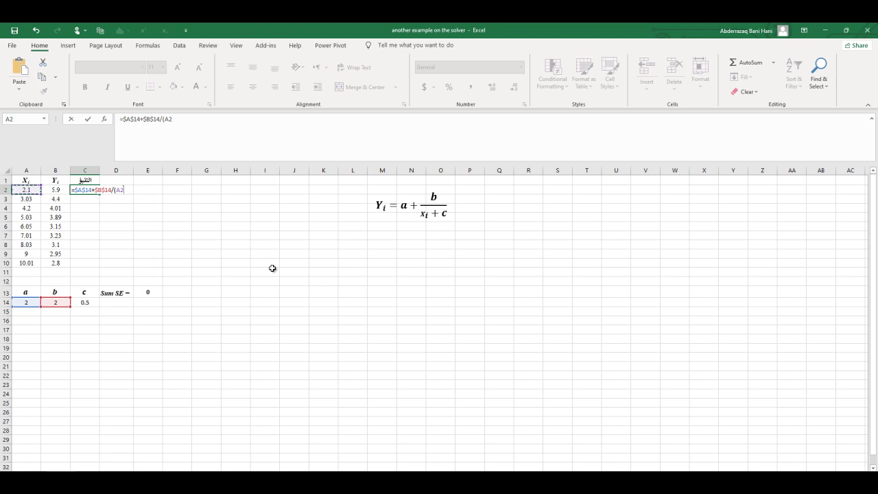
pyautogui.write('+')
pyautogui.click(93, 302)
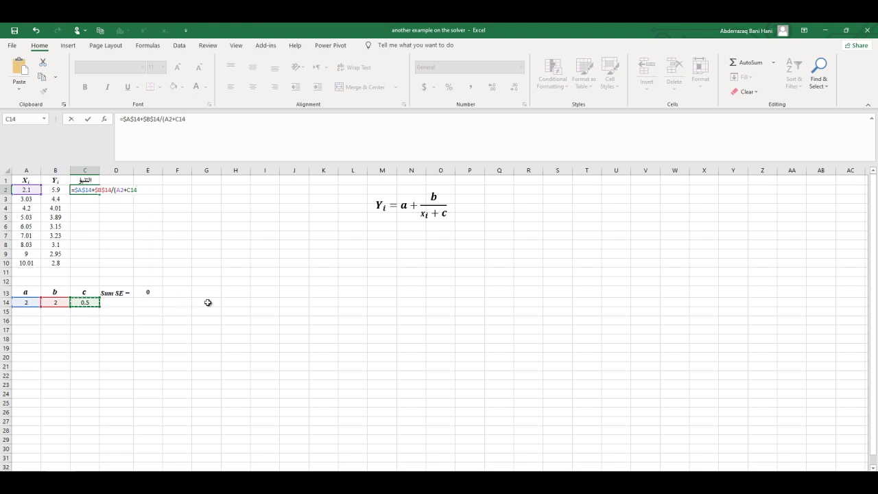
pyautogui.press('F4')
pyautogui.write(')')
pyautogui.press('Return')
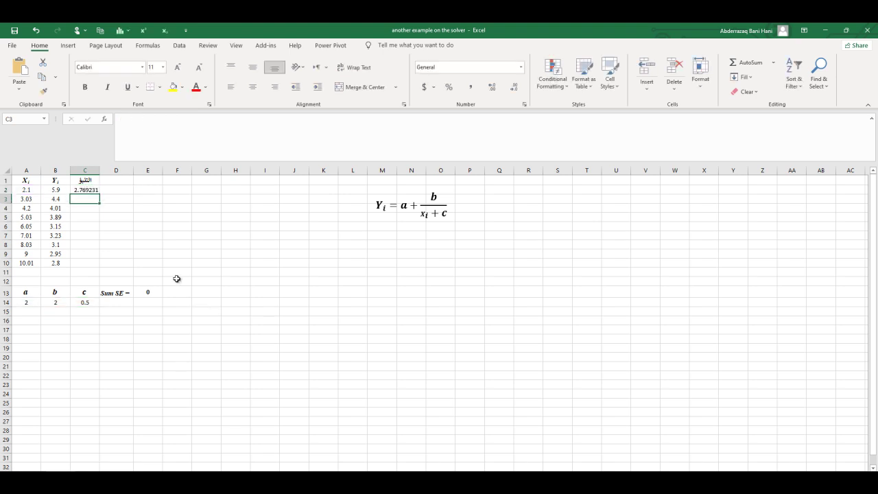
# - Fill the prediction formula from C2 down to C10
pyautogui.click(92, 191)
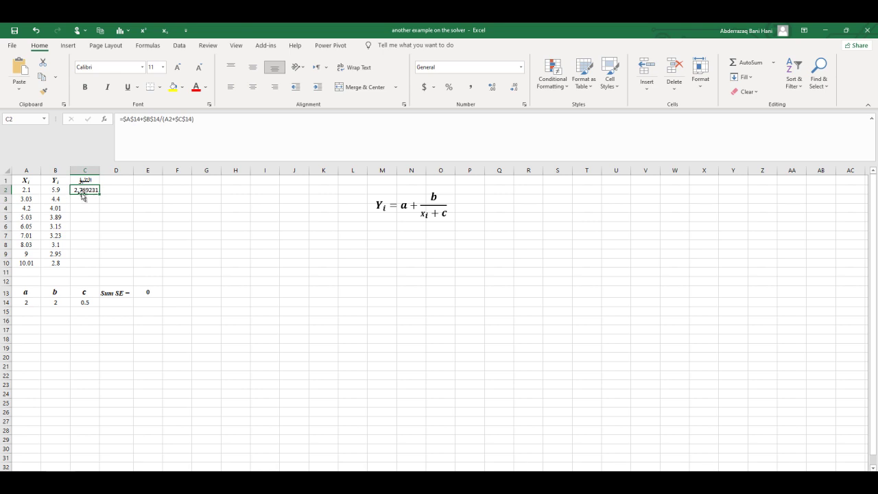
pyautogui.click(55, 188)
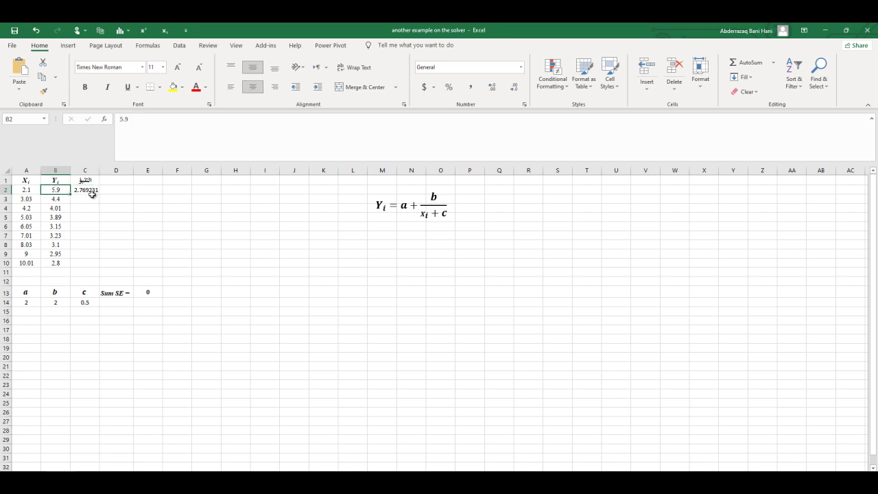
pyautogui.click(95, 192)
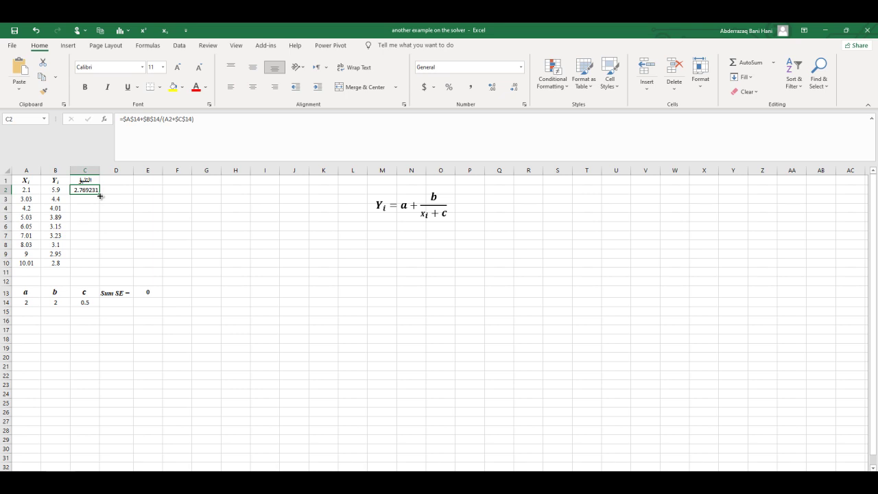
pyautogui.doubleClick(100, 197)
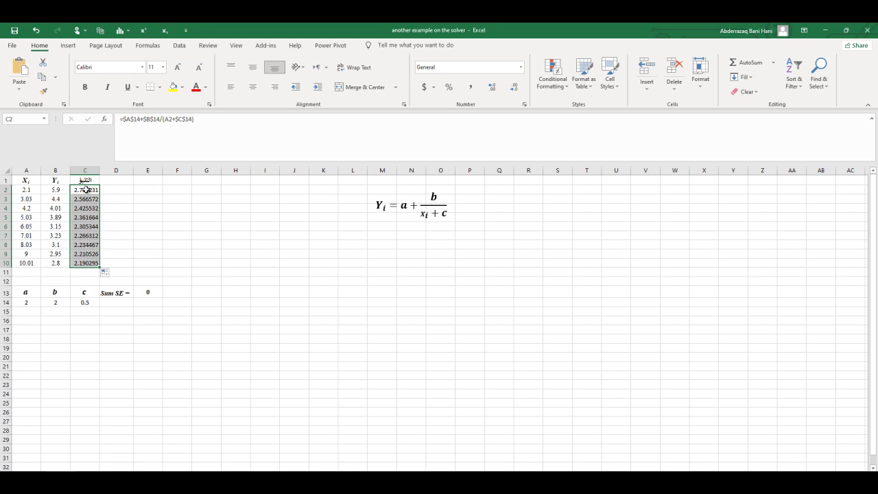
# - Insert a scatter chart with smooth lines for the data in A2:C10 and place it just below the equation
pyautogui.moveTo(25, 190); pyautogui.dragTo(89, 262)
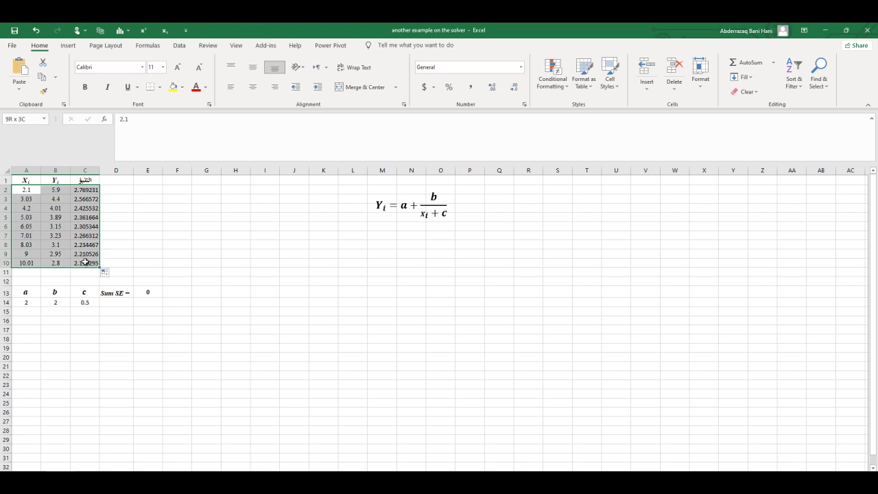
pyautogui.click(68, 45)
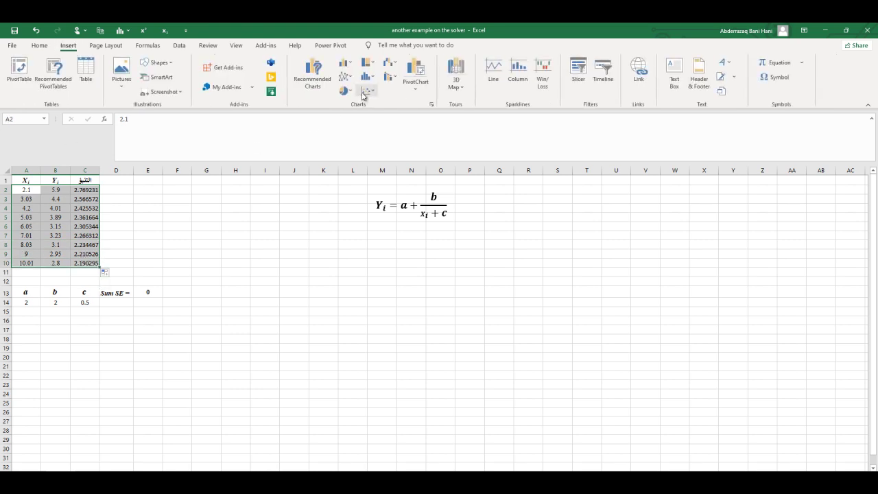
pyautogui.click(365, 89)
pyautogui.click(420, 124)
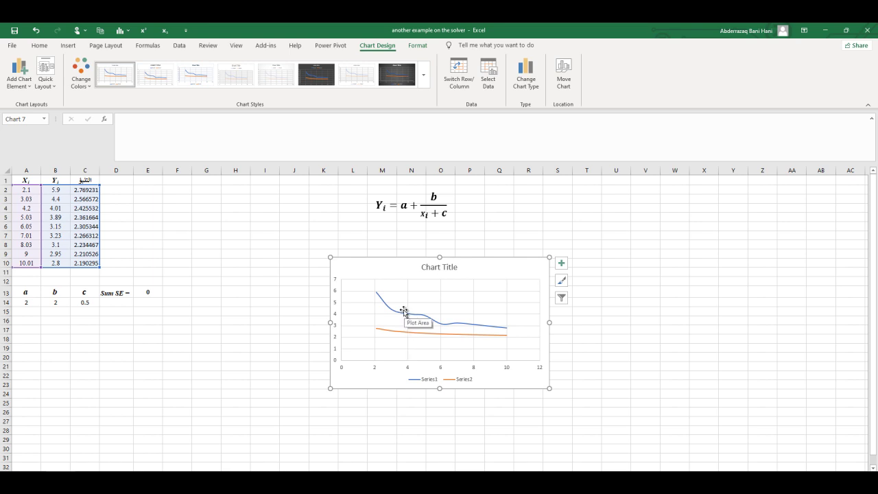
pyautogui.moveTo(493, 268); pyautogui.dragTo(561, 247)
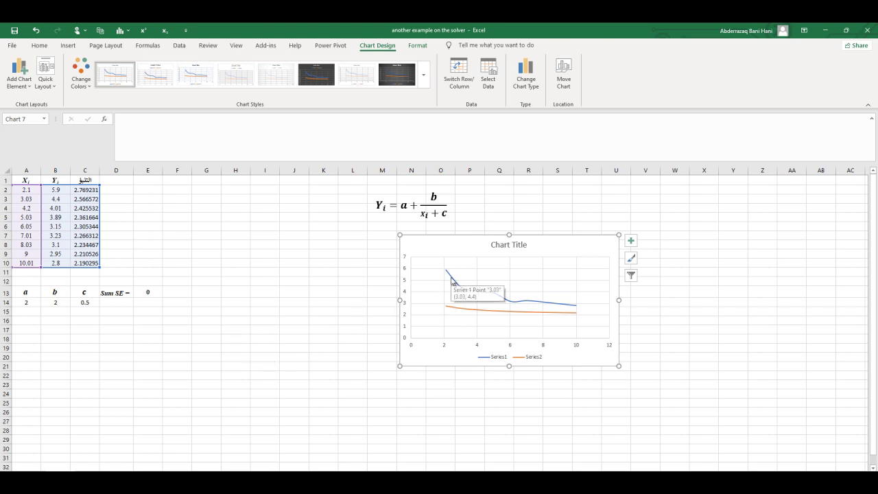
# - Enter the column heading "sqr. Error" in cell D1
pyautogui.click(119, 190)
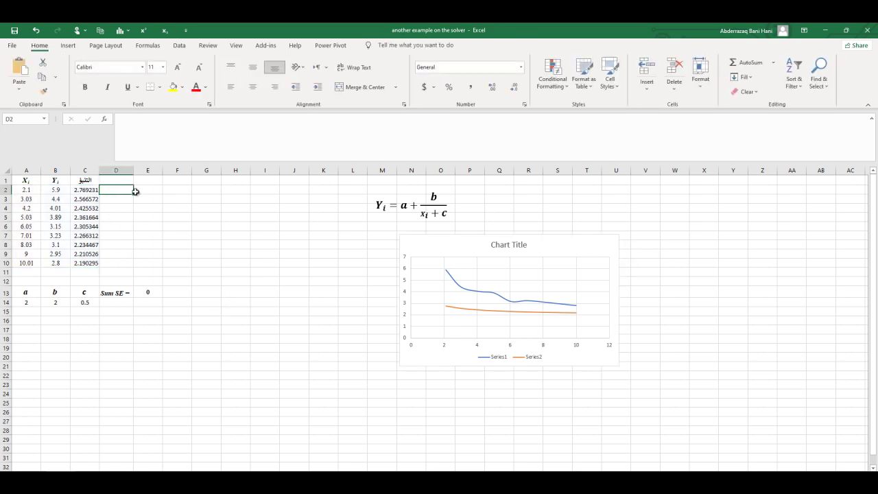
pyautogui.click(125, 181)
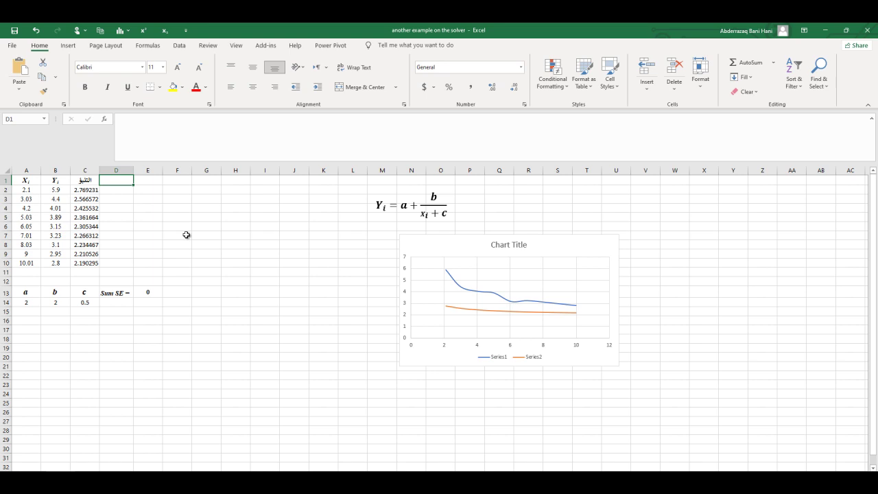
pyautogui.write('sqr. Error')
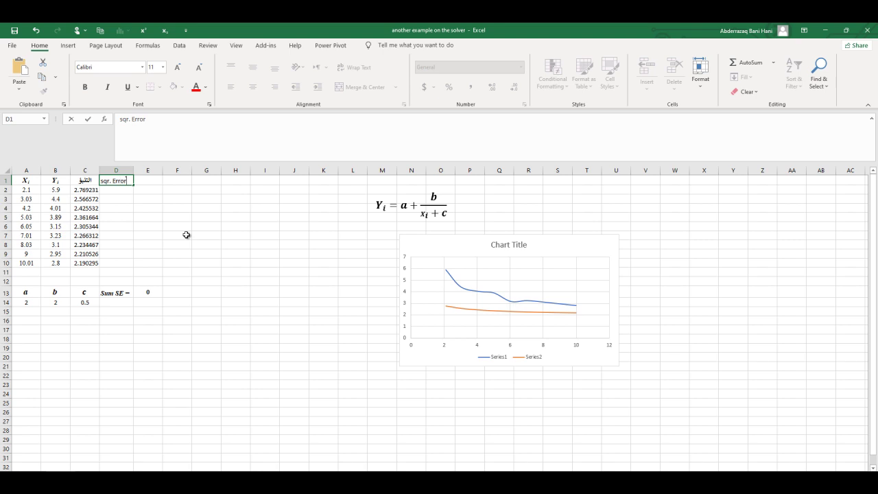
pyautogui.press('Return')
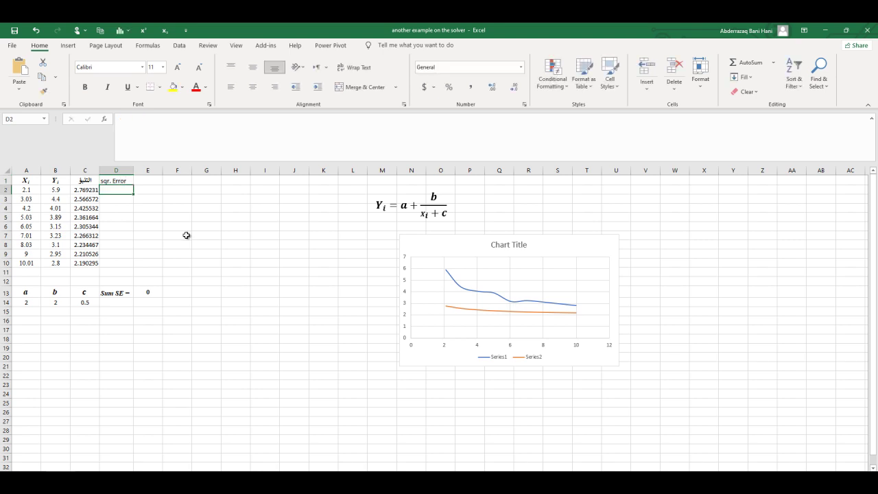
# - Center the heading in D1 and the cells D2:D10 both horizontally and vertically
pyautogui.click(124, 180)
pyautogui.click(253, 86)
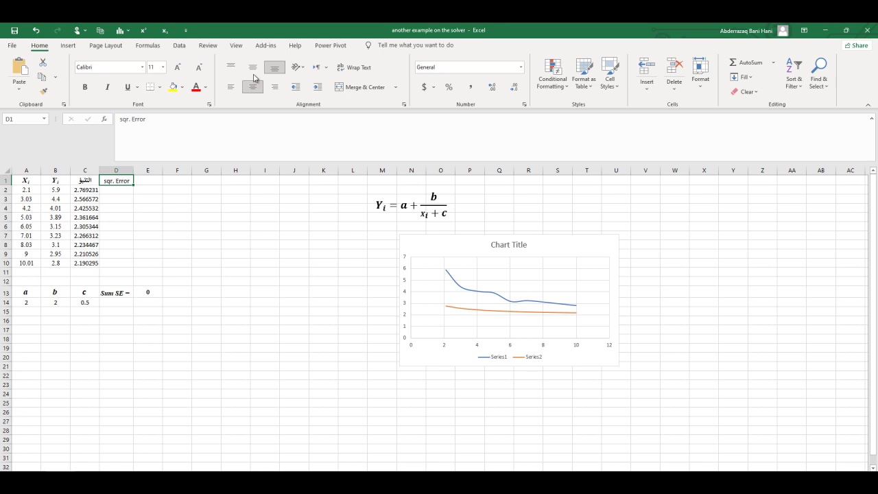
pyautogui.click(252, 67)
pyautogui.moveTo(116, 191); pyautogui.dragTo(110, 262)
pyautogui.click(253, 87)
pyautogui.click(252, 67)
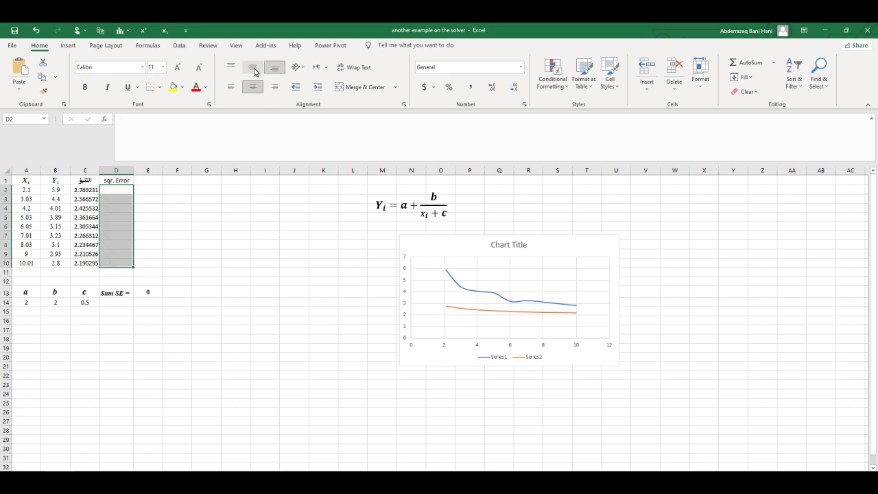
# - Enter the squared-error formula =(B2-C2)^2 in D2 and fill it down to D10
pyautogui.click(119, 189)
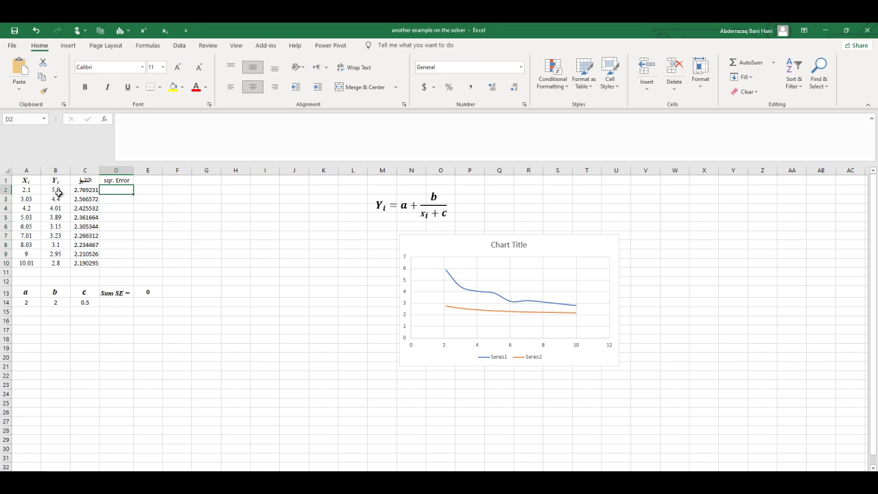
pyautogui.click(119, 179)
pyautogui.click(119, 191)
pyautogui.write('=')
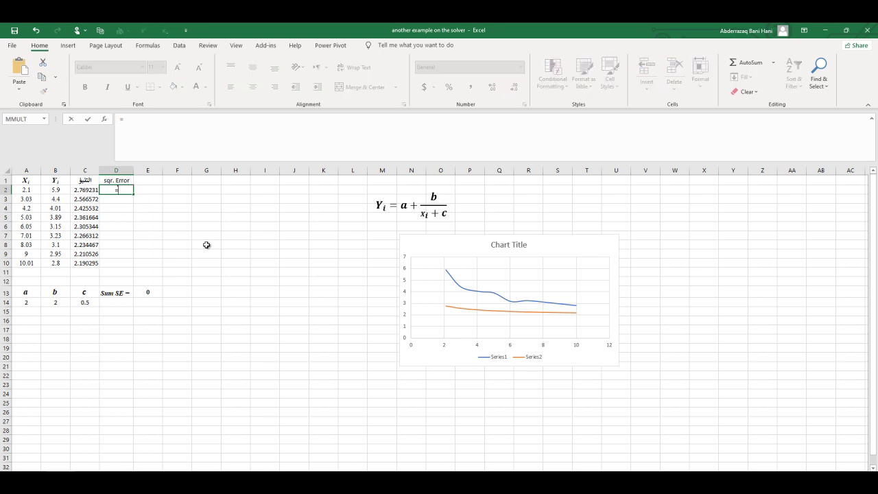
pyautogui.write('(')
pyautogui.click(61, 190)
pyautogui.write('-')
pyautogui.click(81, 190)
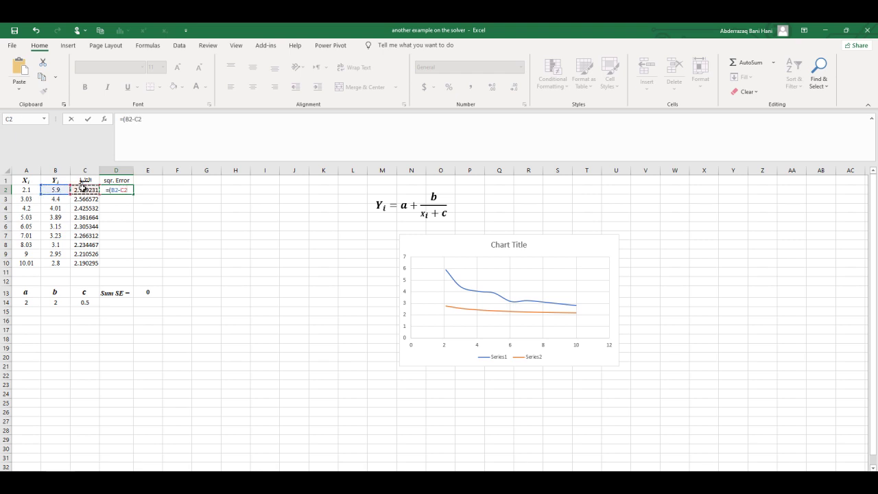
pyautogui.write(')^2')
pyautogui.press('Return')
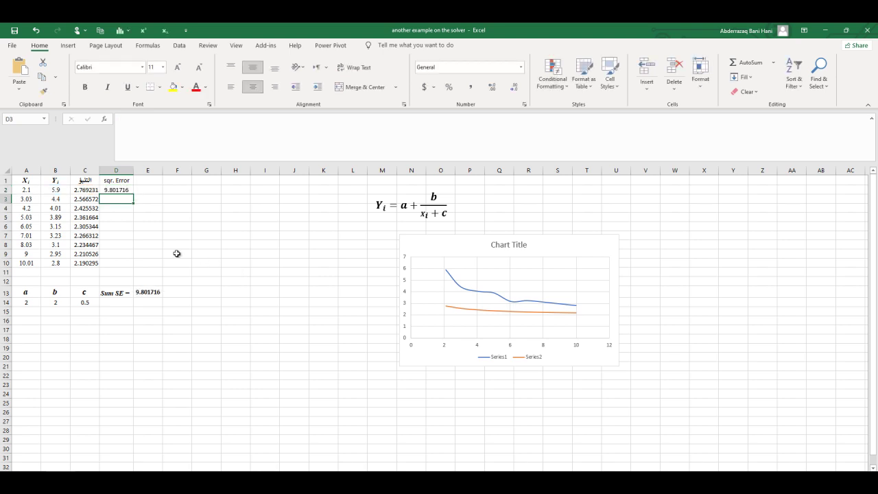
pyautogui.click(117, 190)
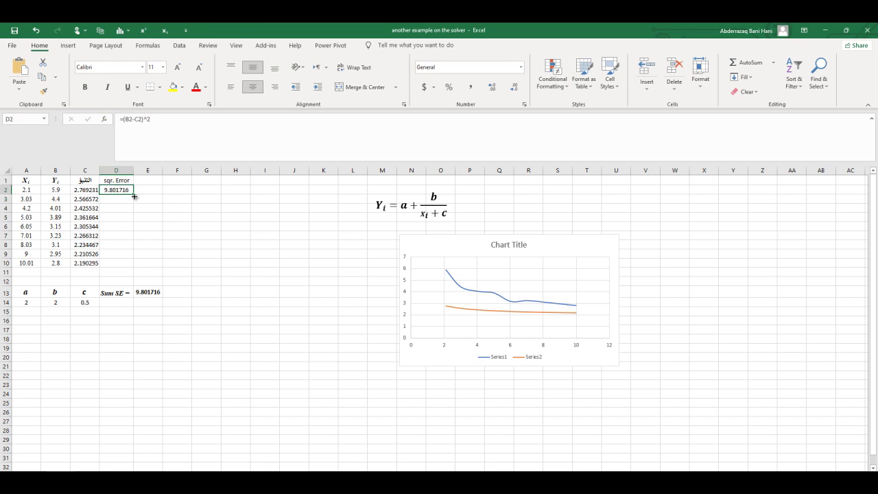
pyautogui.doubleClick(134, 196)
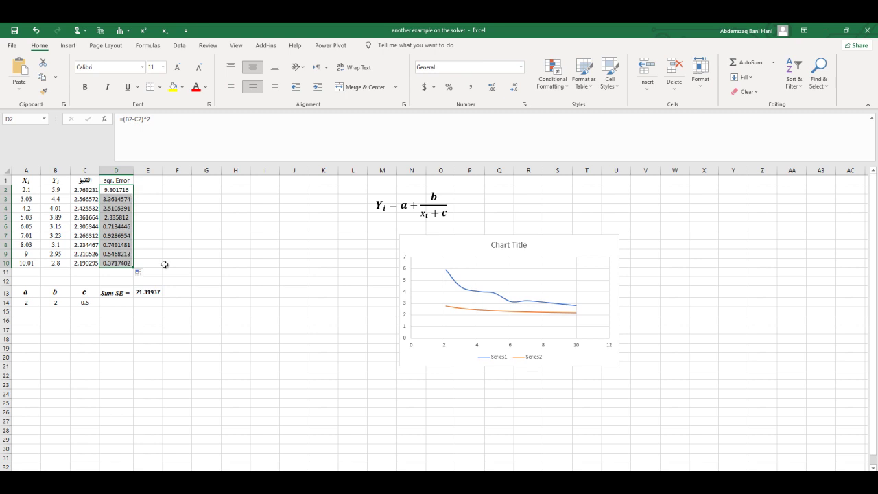
# - Start Solver and set its objective to the sum of squared errors in E13
pyautogui.click(152, 292)
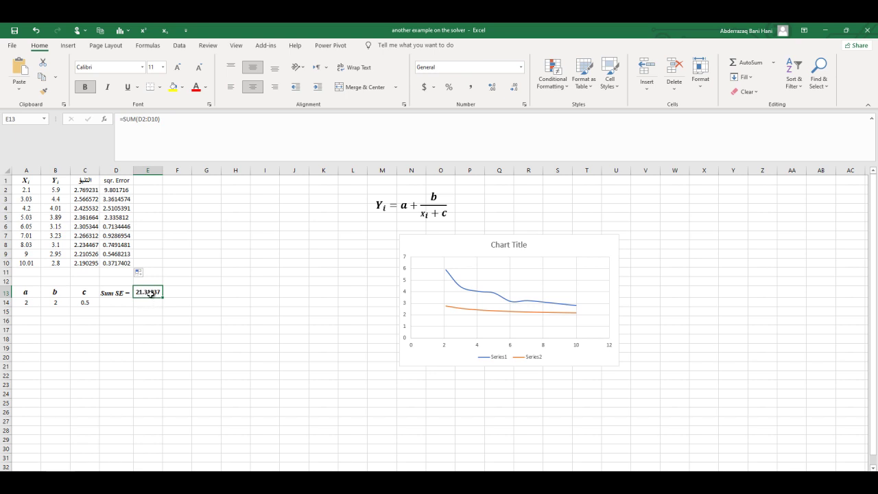
pyautogui.click(180, 46)
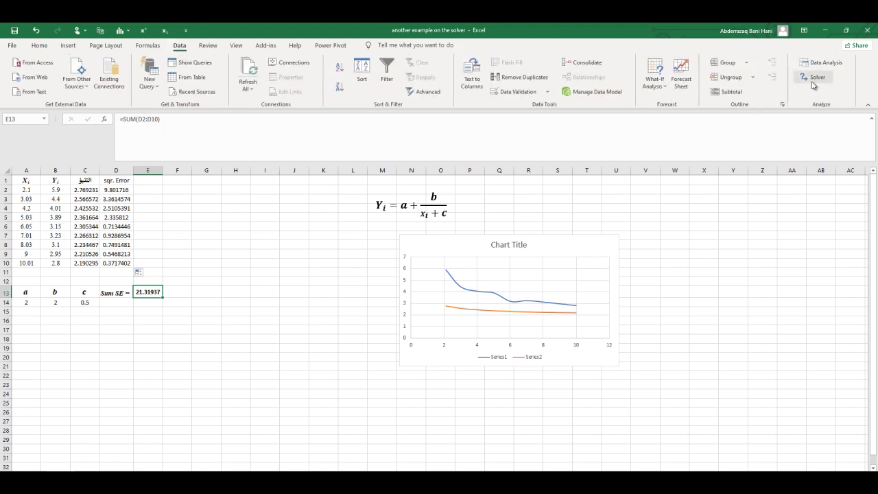
pyautogui.click(815, 78)
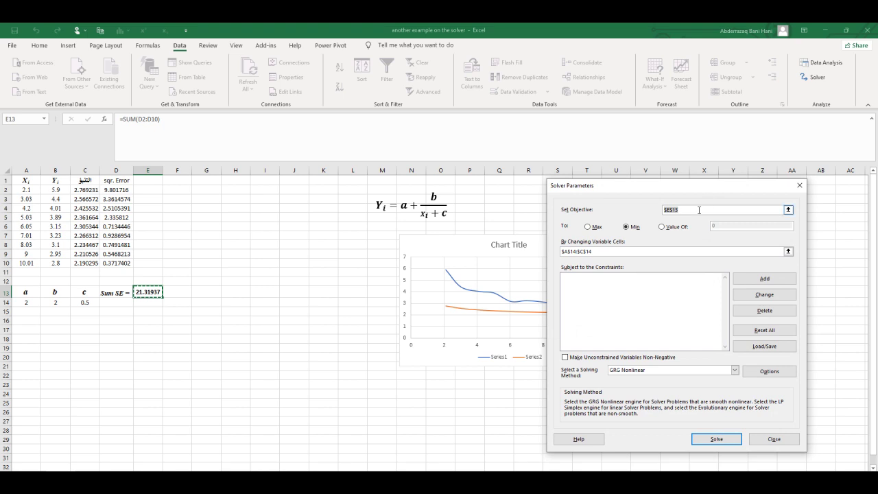
pyautogui.press('BackSpace')
pyautogui.click(155, 291)
pyautogui.press('BackSpace')
pyautogui.press('BackSpace')
pyautogui.press('BackSpace')
pyautogui.click(150, 293)
# - Set Solver's changing variable cells to the parameters a, b and c in A14:C14
pyautogui.moveTo(615, 254); pyautogui.dragTo(559, 252)
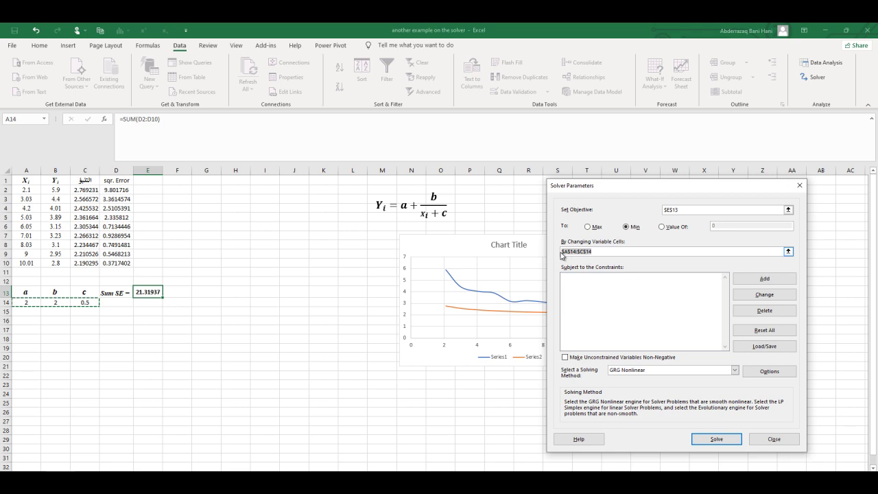
pyautogui.click(34, 304)
pyautogui.moveTo(35, 304); pyautogui.dragTo(83, 305)
# - Solve with the non-negative restriction on unconstrained variables turned off, and keep the Solver solution
pyautogui.click(568, 358)
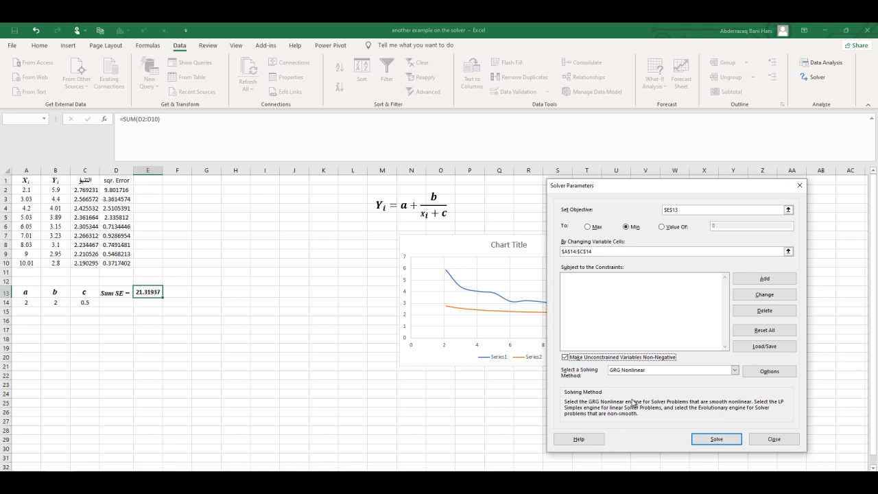
pyautogui.click(566, 358)
pyautogui.click(709, 442)
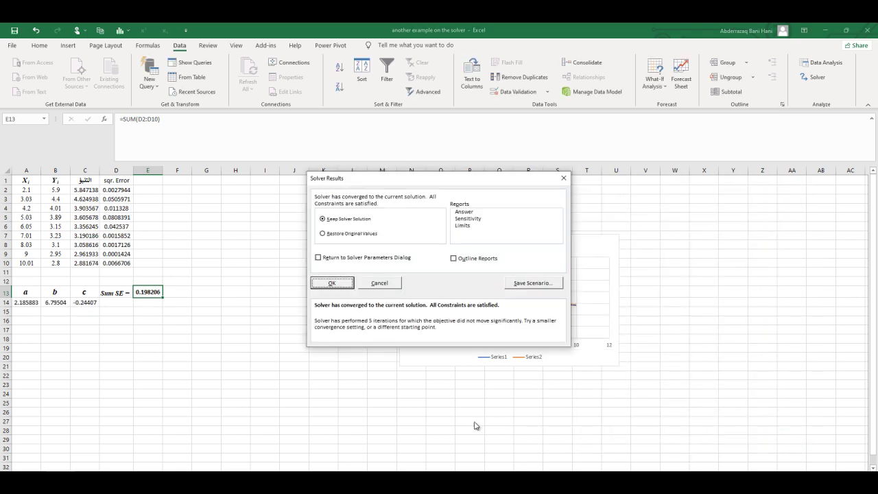
pyautogui.click(342, 286)
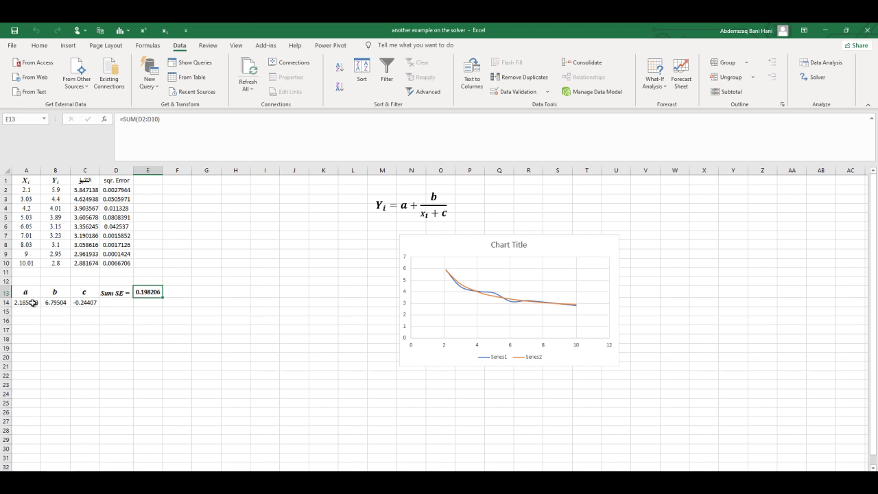
# - Replace the parameter a in the equation with its fitted value 2.1859
pyautogui.click(405, 205)
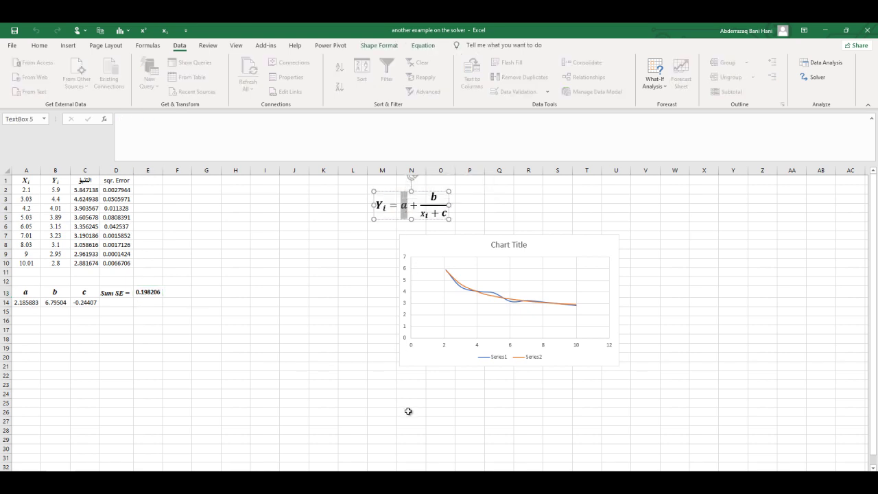
pyautogui.write('2.')
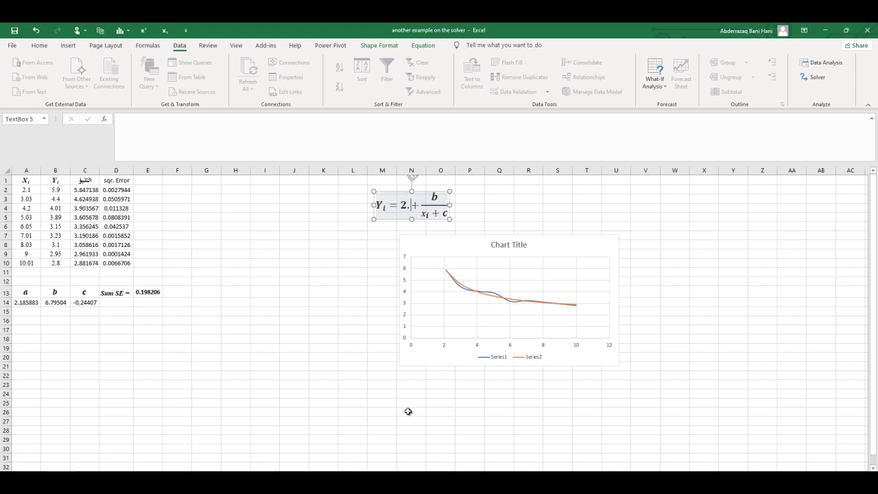
pyautogui.write('18')
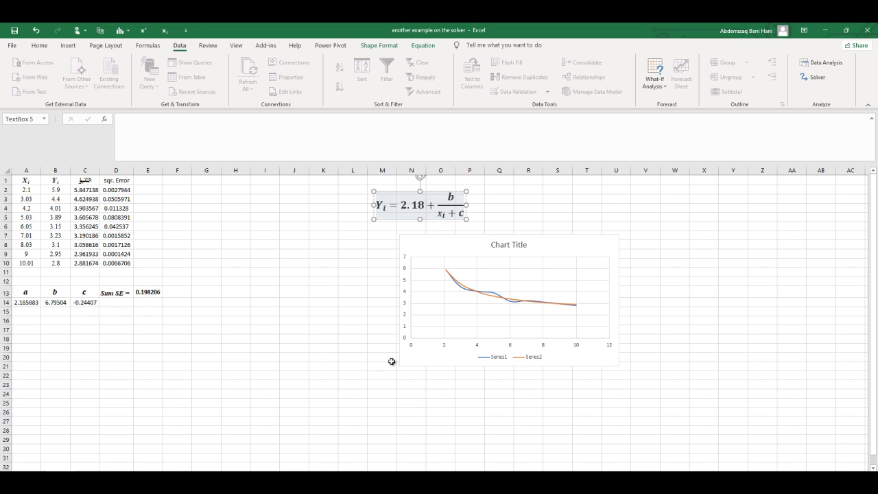
pyautogui.write('59')
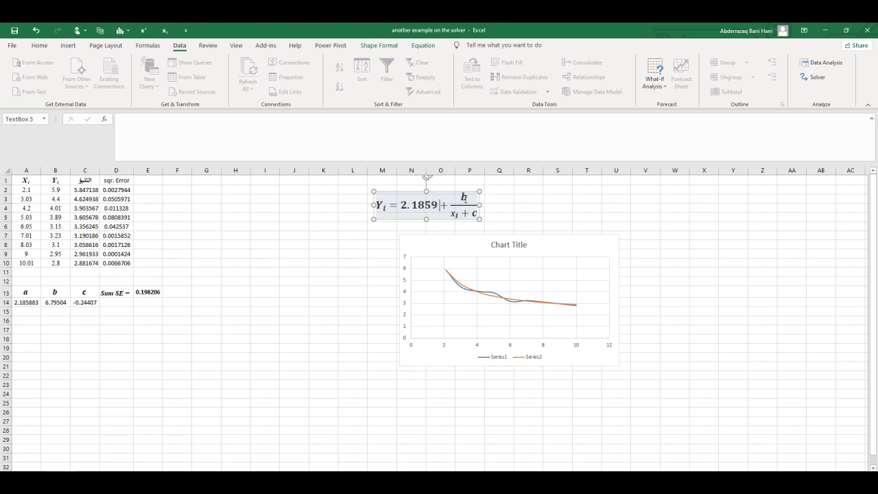
# - Replace the numerator b in the equation's fraction with 6.7950
pyautogui.doubleClick(465, 198)
pyautogui.write('6')
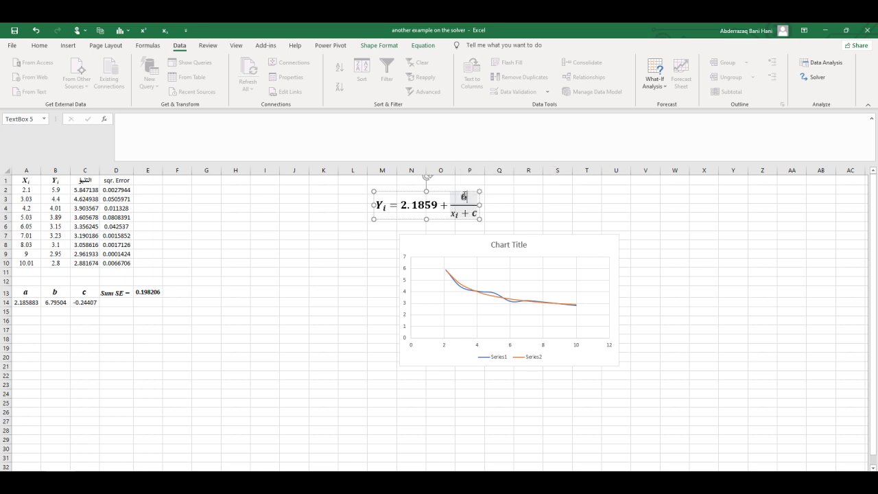
pyautogui.write('.795')
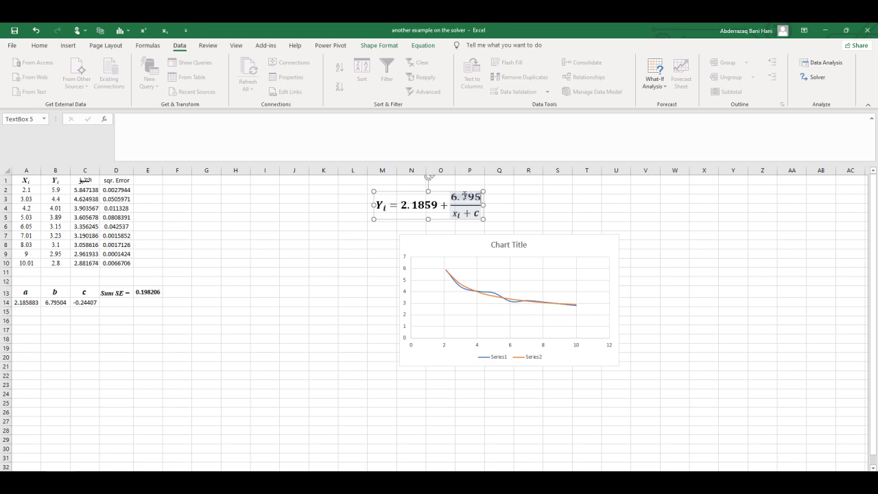
pyautogui.write('0')
# - Replace "+ c" in the equation's denominator with -0.2441 and move the equation between the Sum SE cell and the chart, around rows 12 to 14
pyautogui.click(463, 214)
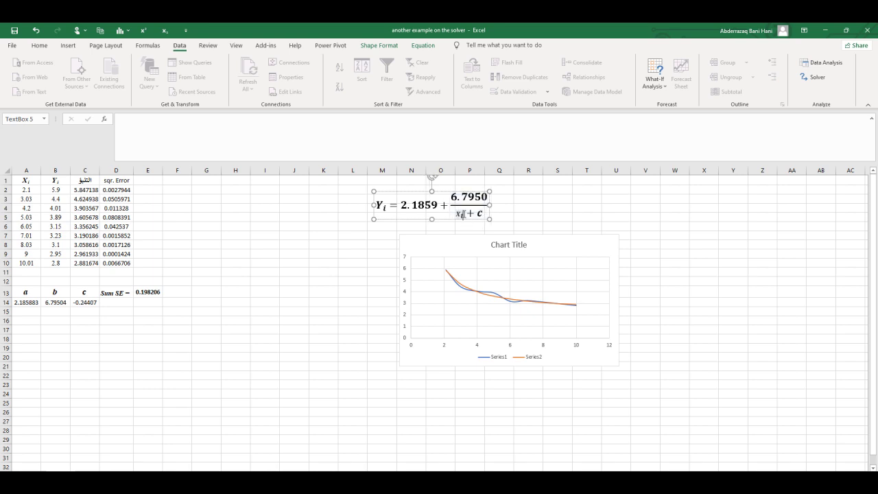
pyautogui.click(480, 213)
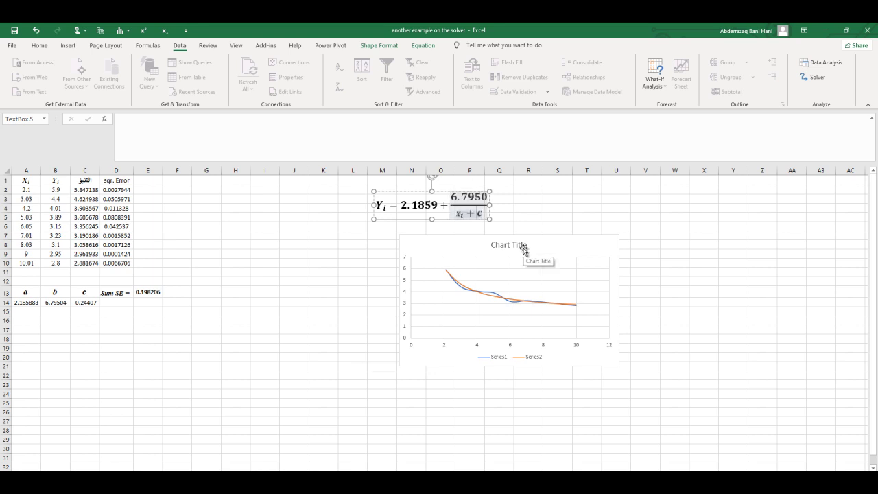
pyautogui.hotkey('shift', 'Left')
pyautogui.hotkey('shift', 'Left')
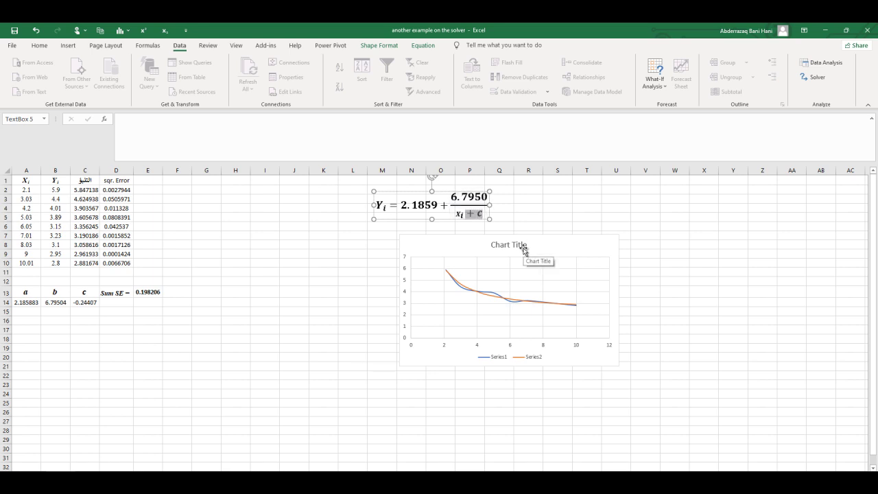
pyautogui.write('-0.2')
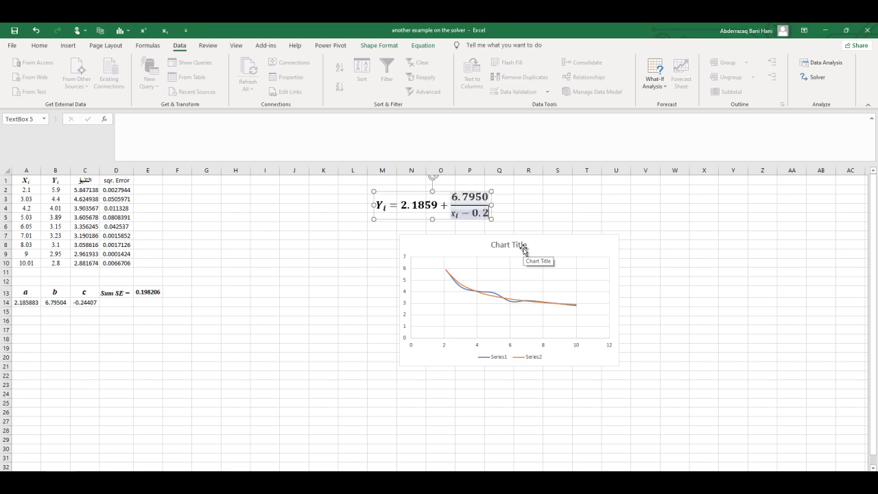
pyautogui.write('44')
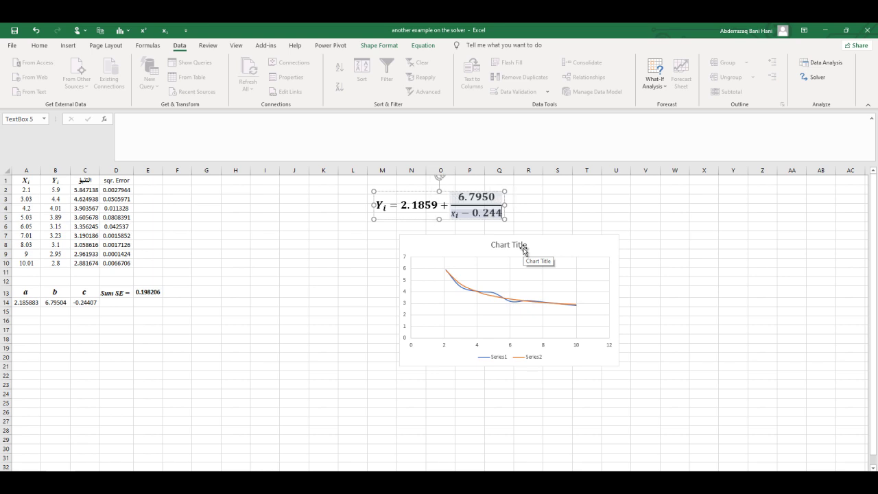
pyautogui.write('1')
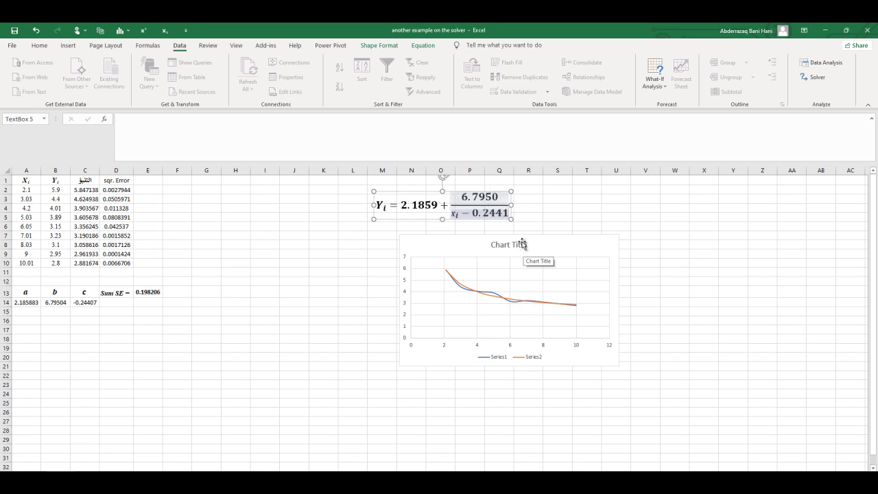
pyautogui.click(415, 221)
pyautogui.moveTo(414, 220); pyautogui.dragTo(281, 308)
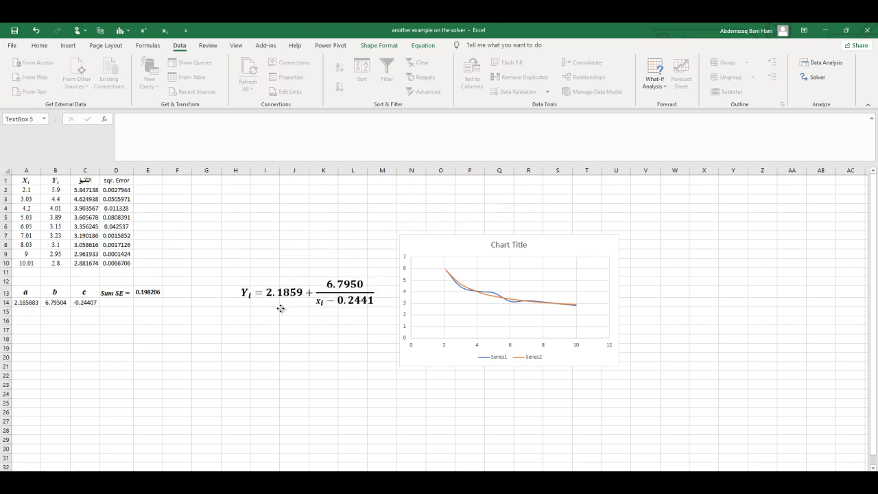